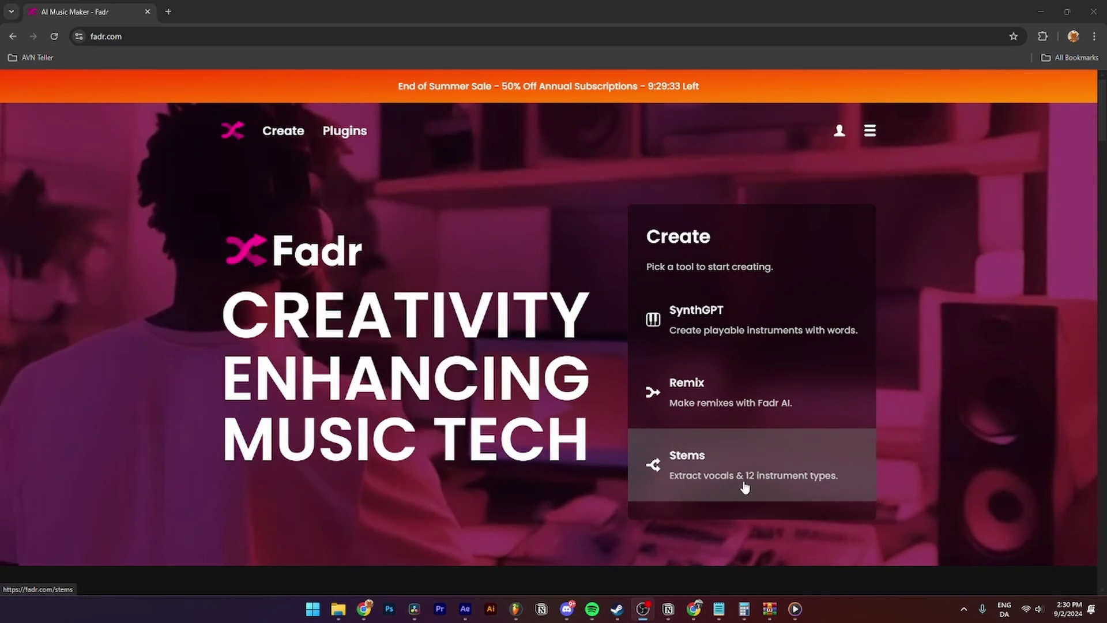
Open Fadr's Stems tool from the Create panel on the home page
left_click(806, 485)
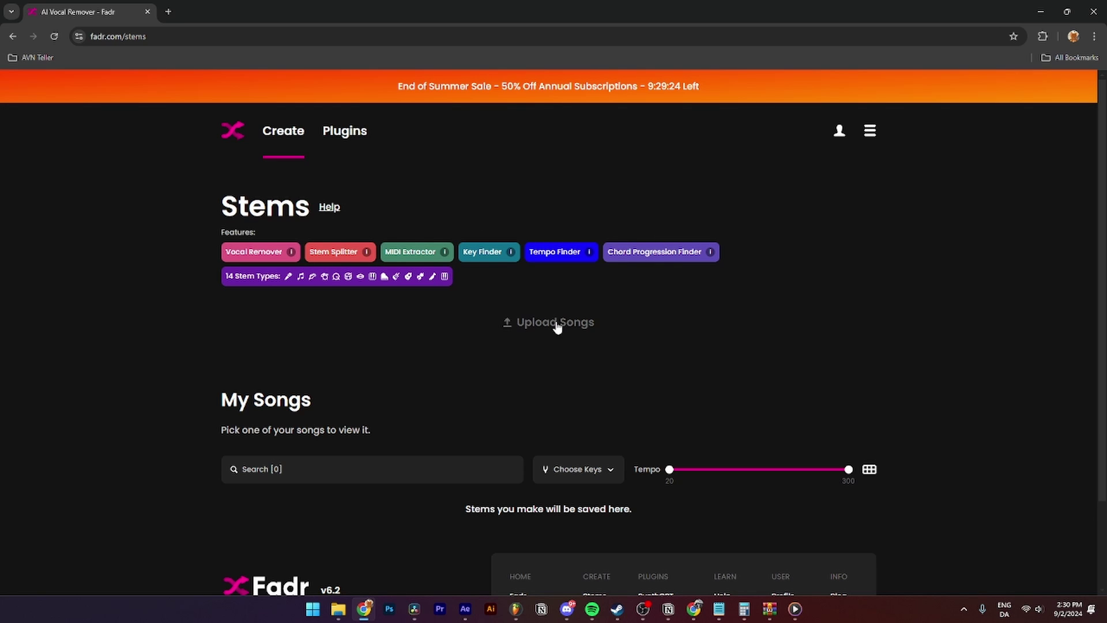
Drop download_mix.mp3 onto Upload Songs to start stem splitting
left_click_drag(392, 568, 546, 326)
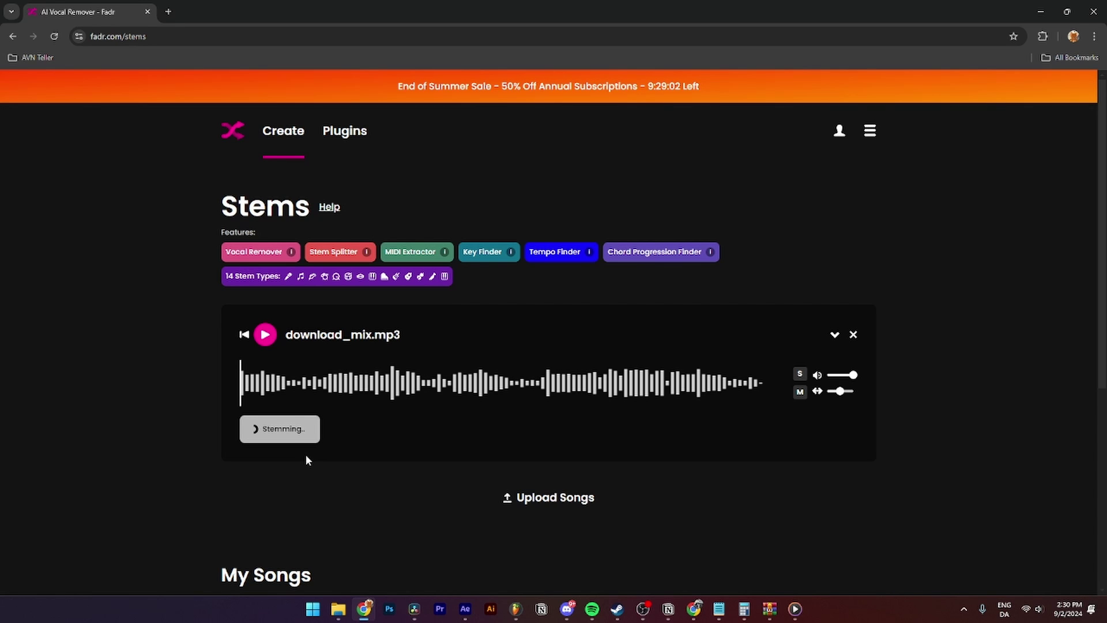
scroll(959, 368, "down", 1)
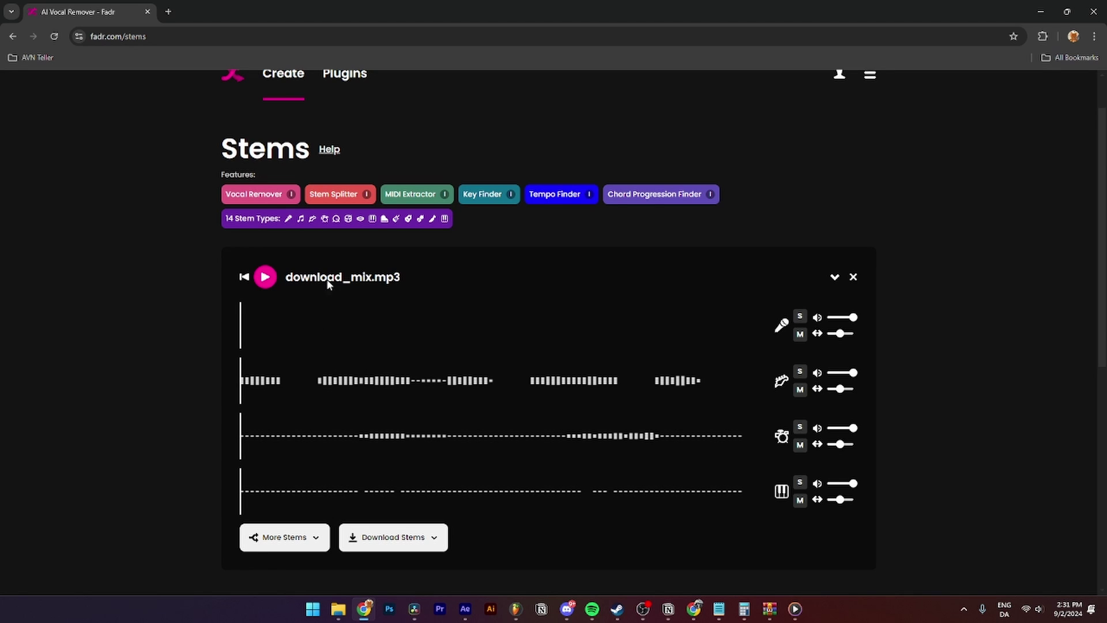
scroll(329, 304, "down", 3)
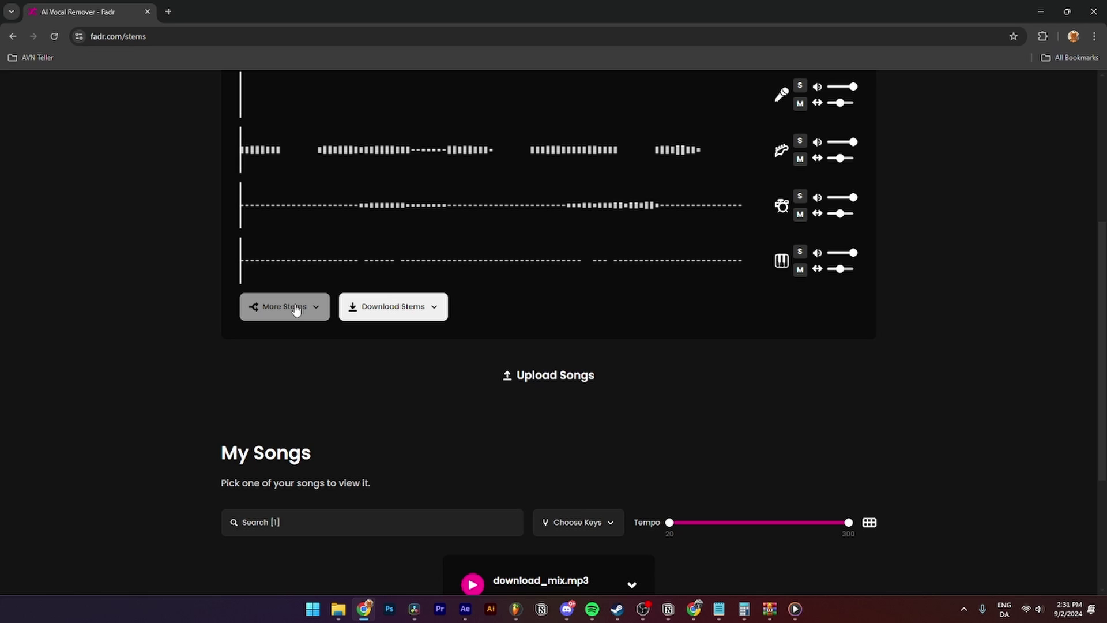
Expand More Stems to reveal the Separate Drums and Separate Melodies options
left_click(299, 313)
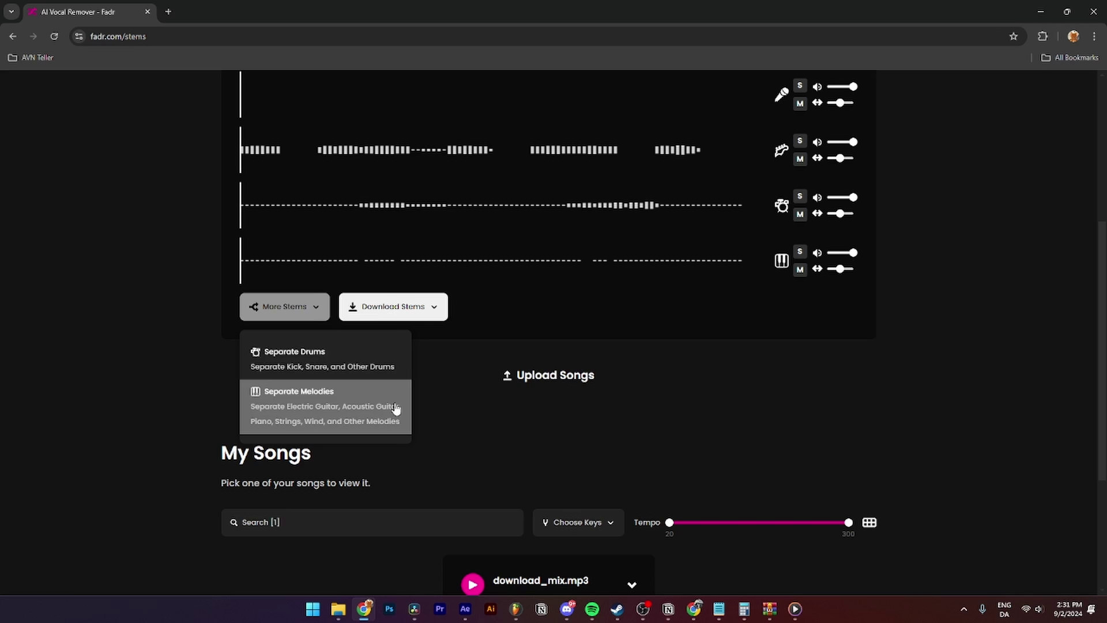
Download every stem of download_mix.mp3 as mp3 files, keeping All checked
left_click(386, 309)
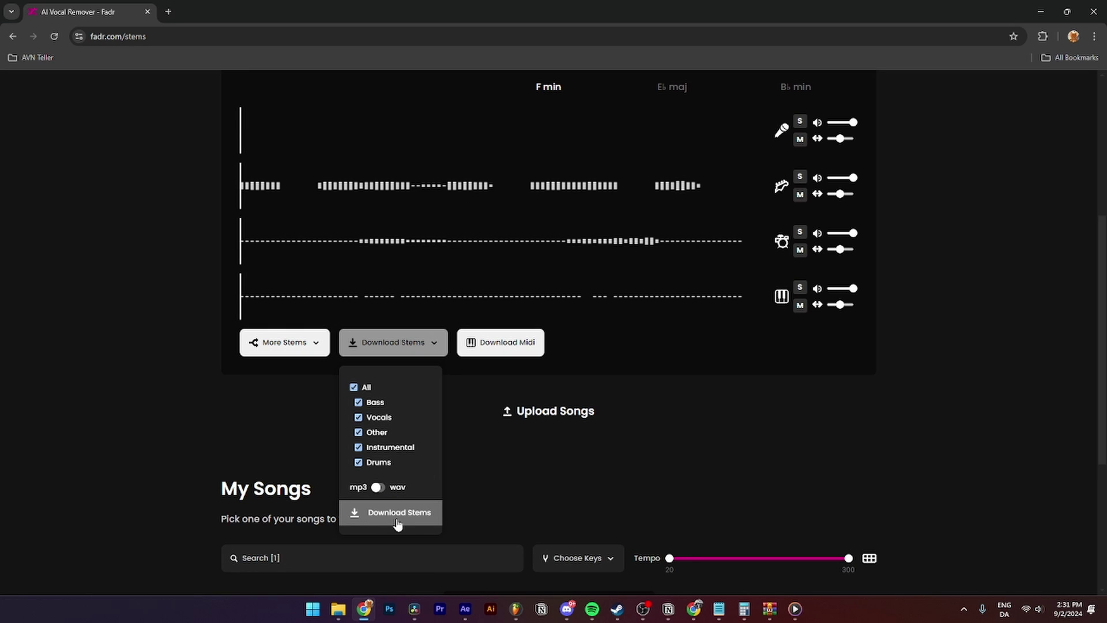
left_click(379, 518)
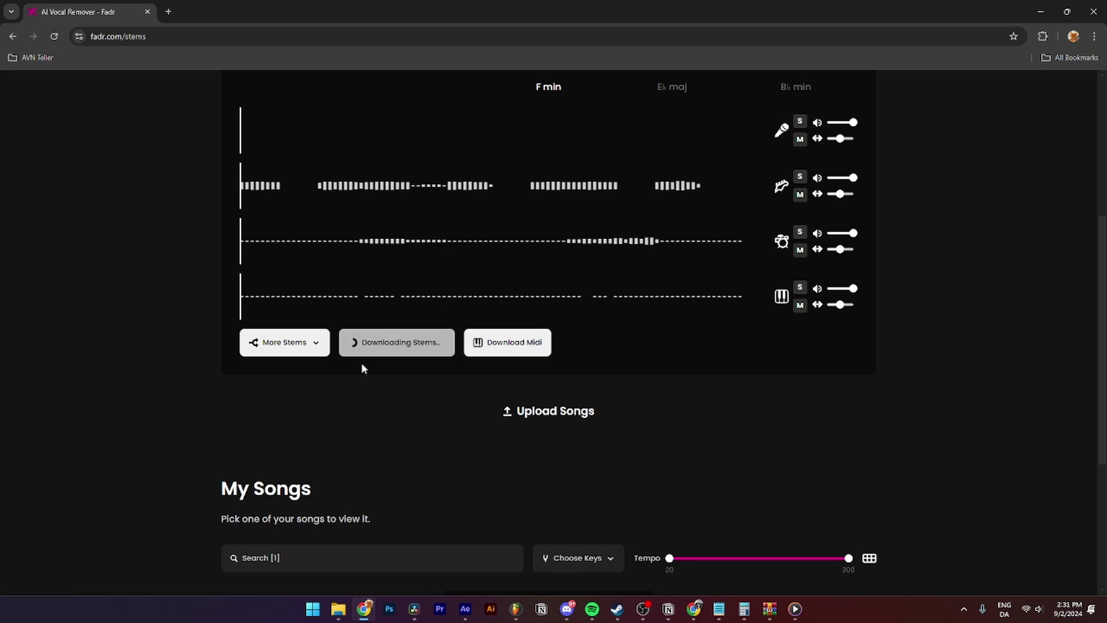